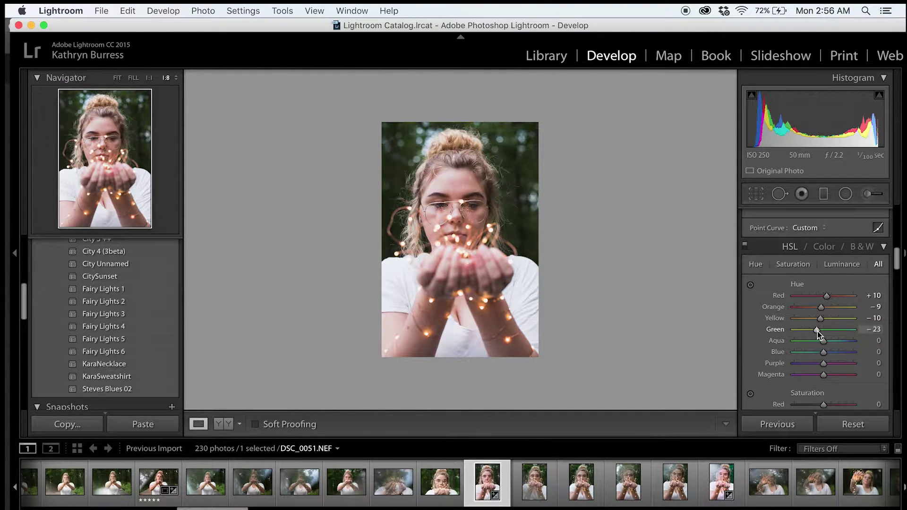
Step: Set the HSL hue values to Green −25, Blue −20 and Magenta +21
scroll(817, 340, "down", 1)
left_click_drag(823, 367, 827, 367)
left_click_drag(829, 357, 828, 360)
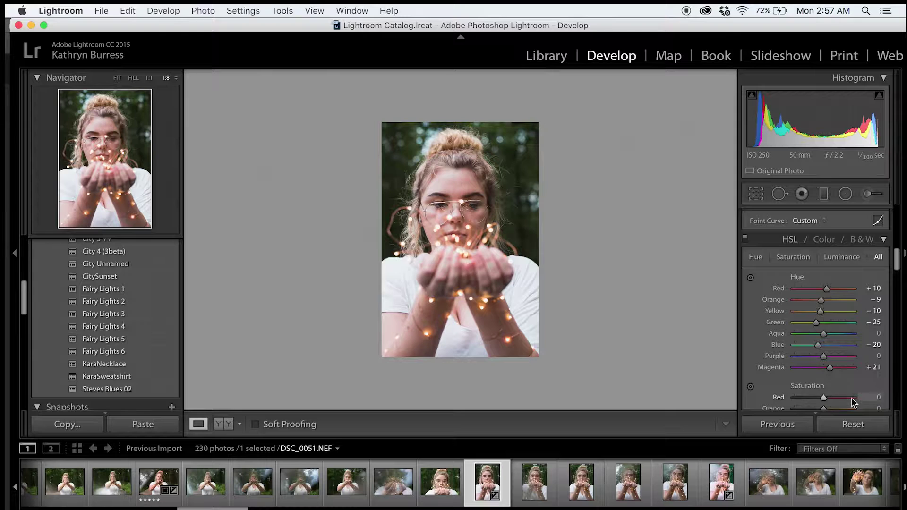
Step: Set HSL saturation to Orange −10 and Yellow −11, and luminance to Orange +16 and Yellow +30
scroll(852, 399, "down", 5)
left_click_drag(823, 274, 820, 286)
mouse_move(829, 383)
left_mouse_down()
mouse_move(828, 396)
mouse_move(847, 398)
mouse_move(832, 397)
left_mouse_up()
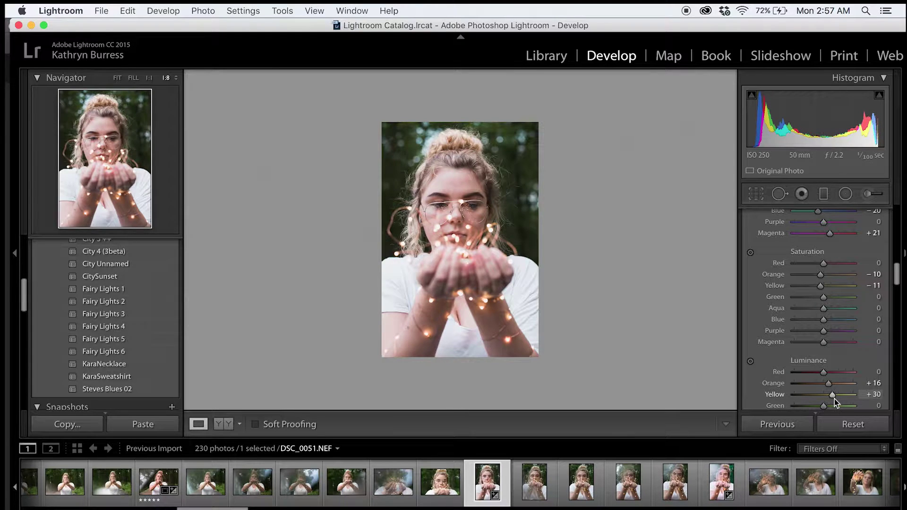
Step: Set split toning to highlights hue 37 and saturation 15, shadows hue 229 and saturation 10, with balance +38
left_click(223, 424)
left_click(200, 425)
scroll(813, 379, "down", 4)
left_click_drag(795, 356, 798, 356)
left_click(849, 343)
left_click_drag(617, 396, 617, 393)
left_click(585, 315)
scroll(874, 386, "down", 3)
left_click_drag(829, 368, 825, 368)
left_click_drag(793, 380, 802, 381)
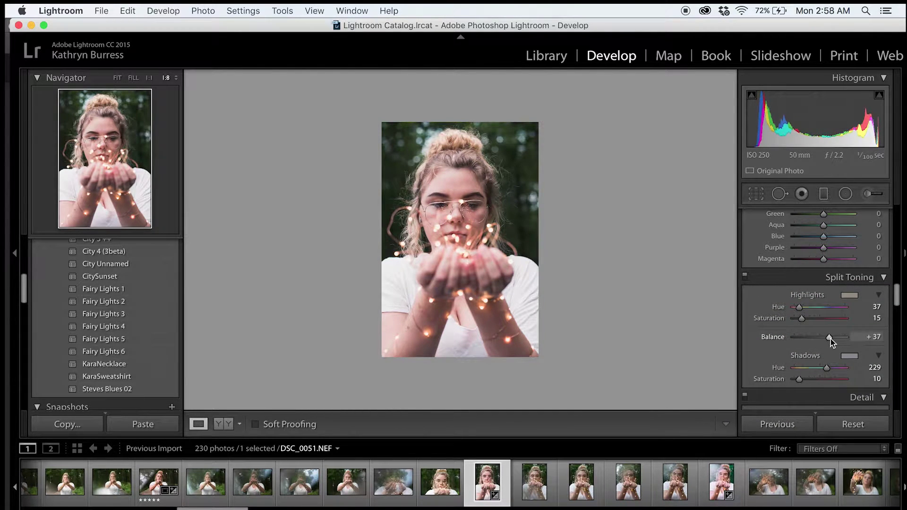
left_click_drag(830, 338, 831, 339)
Step: Examine the split-toned colours on the woman's face and hands up close
left_click(409, 244)
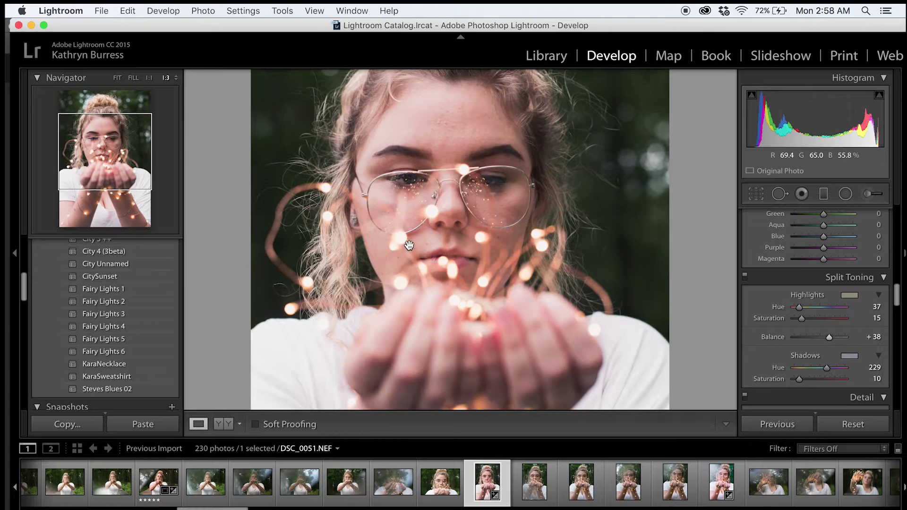
key("alt+super+=")
key("alt+super+=")
key("alt+super+-")
key("alt+super+-")
scroll(824, 329, "down", 3)
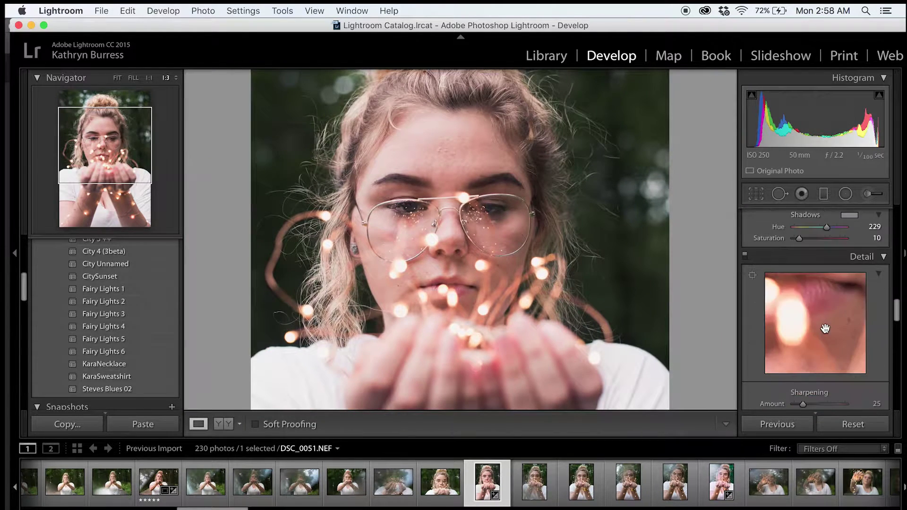
scroll(825, 329, "down", 1)
Step: Set Contrast +6, Highlights +15, Shadows +10, Clarity +12 and Vibrance +4, and compare the photo before and after
scroll(805, 378, "up", 10)
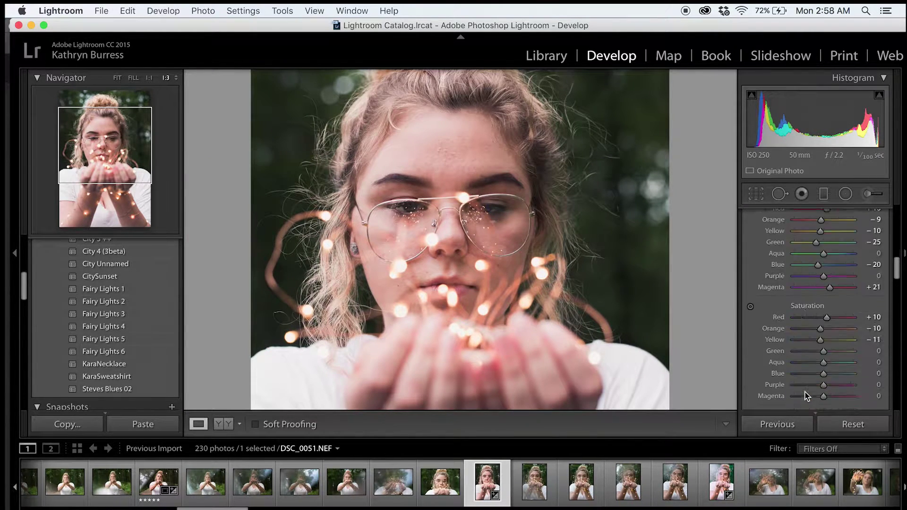
scroll(806, 363, "up", 10)
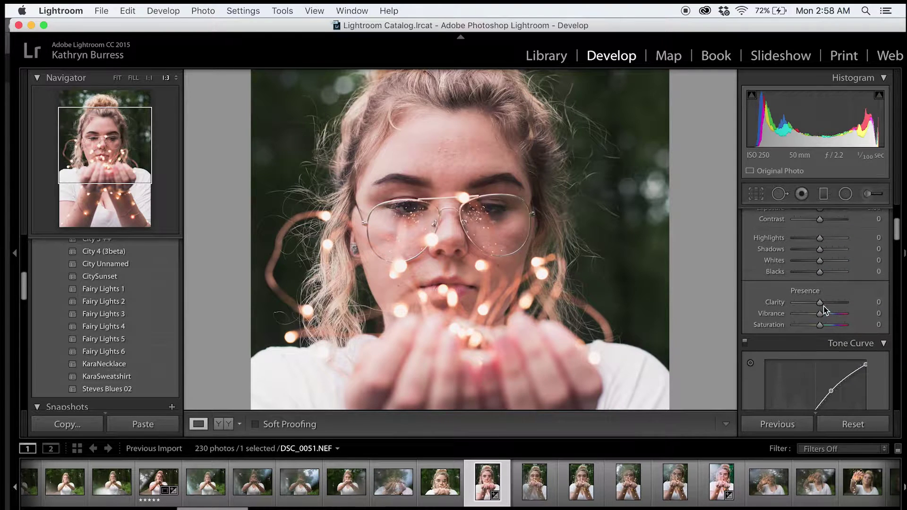
scroll(820, 315, "up", 3)
mouse_move(820, 277)
left_mouse_down()
mouse_move(822, 259)
mouse_move(823, 290)
left_mouse_up()
left_click(646, 313)
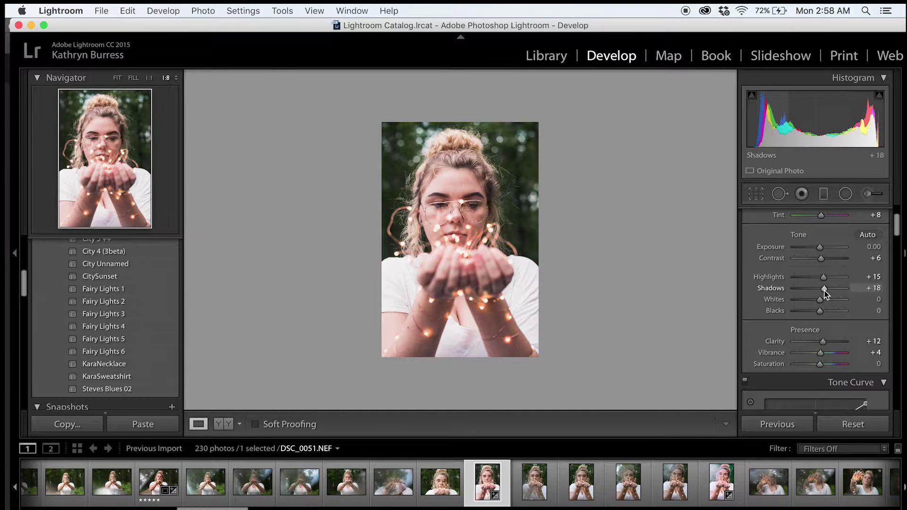
left_click(222, 424)
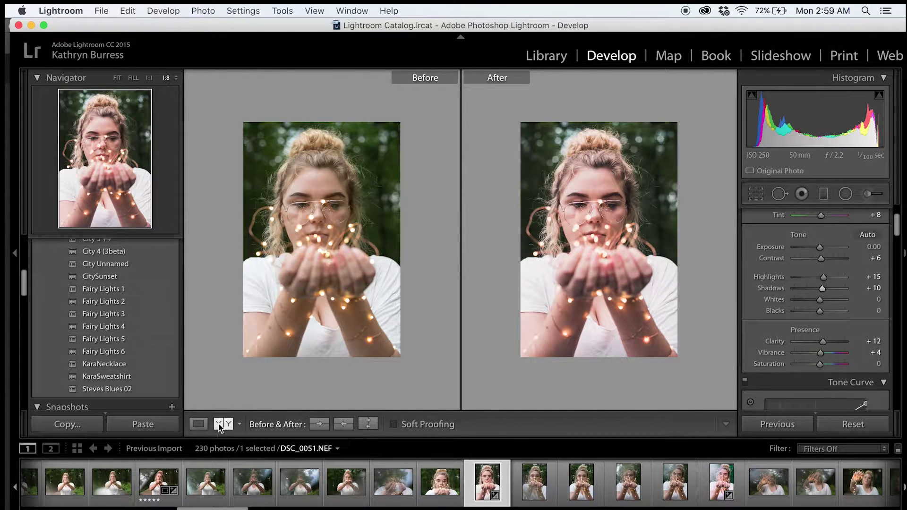
left_click(199, 424)
Step: Paint over both eyes behind the glasses with the Adjustment Brush at exposure 1.00
left_click(845, 194)
key("super+=")
key("super+=")
key("super+=")
key("super+=")
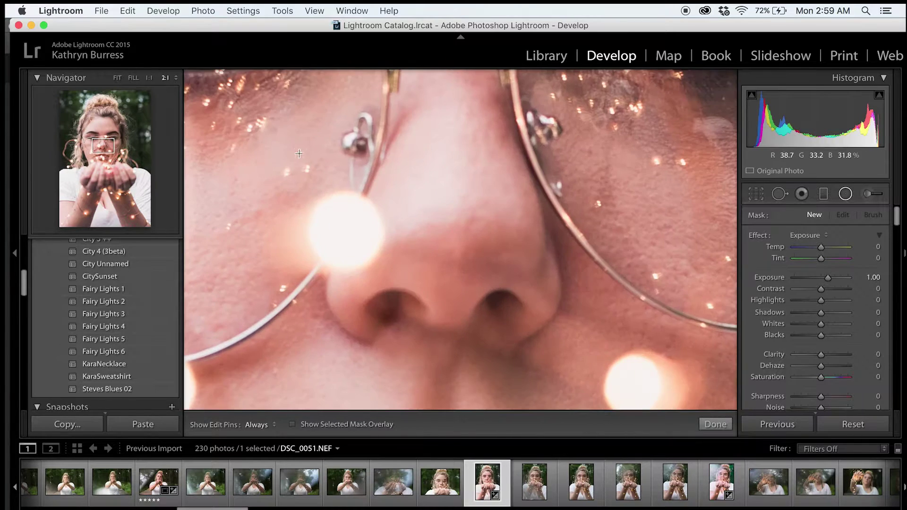
key("super+-")
key("bracketright")
key("bracketright")
key("bracketright")
key("k")
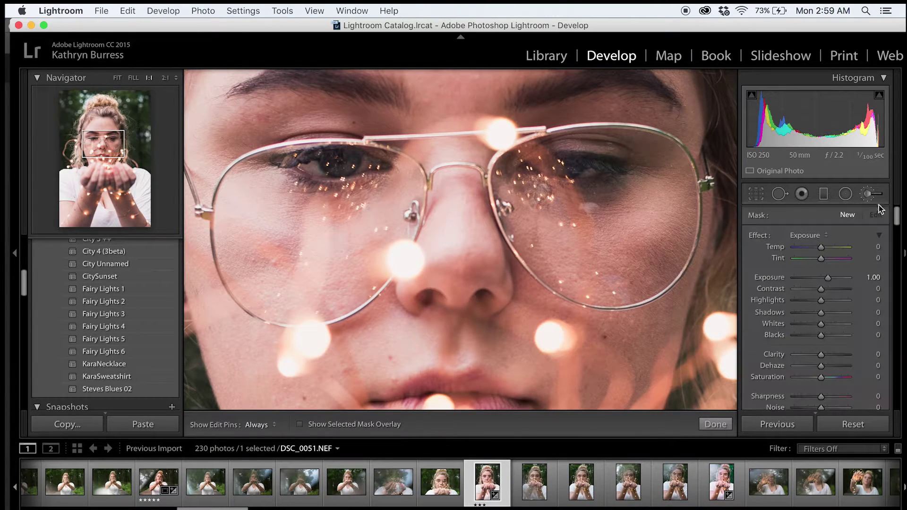
left_click_drag(556, 162, 572, 168)
left_click_drag(330, 162, 334, 170)
key("alt")
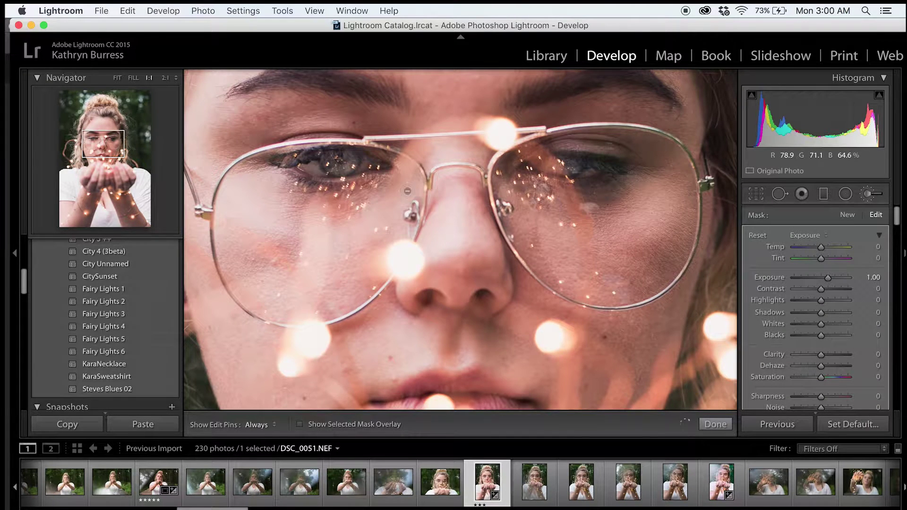
Step: Set the eye brush adjustment to Clarity 30 and Exposure 0.80, finish it, and compare the photo before and after
left_click_drag(820, 355, 829, 356)
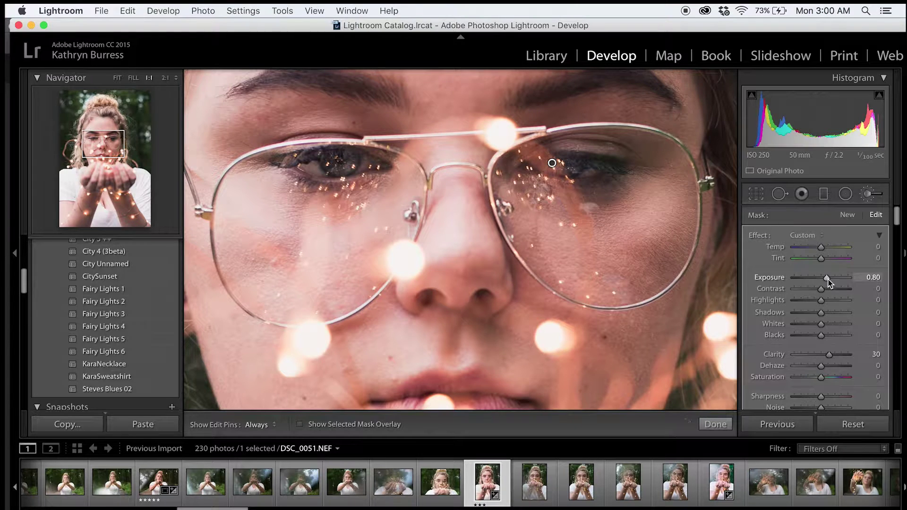
scroll(826, 341, "down", 4)
left_click_drag(820, 290, 815, 291)
key("z")
left_click(714, 423)
left_click(224, 424)
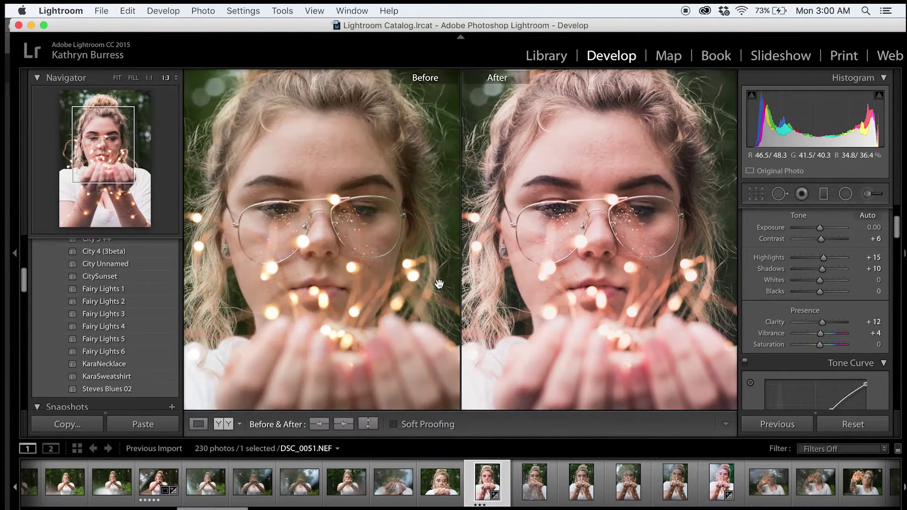
scroll(794, 304, "down", 6)
scroll(836, 298, "down", 10)
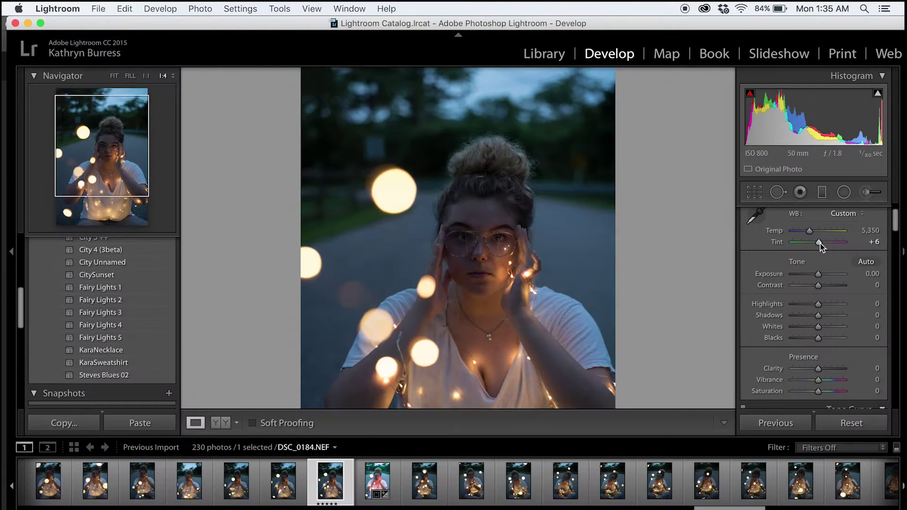
Step: On DSC_0184.NEF, set the temperature to 5,350, tint to +9 and Shadows to +61
left_click_drag(816, 231, 809, 231)
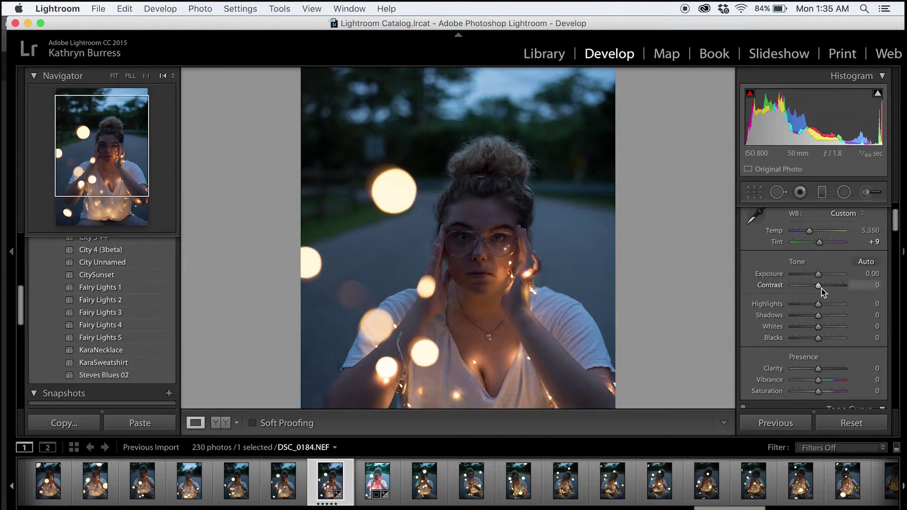
scroll(820, 312, "down", 1)
left_click_drag(818, 306, 831, 310)
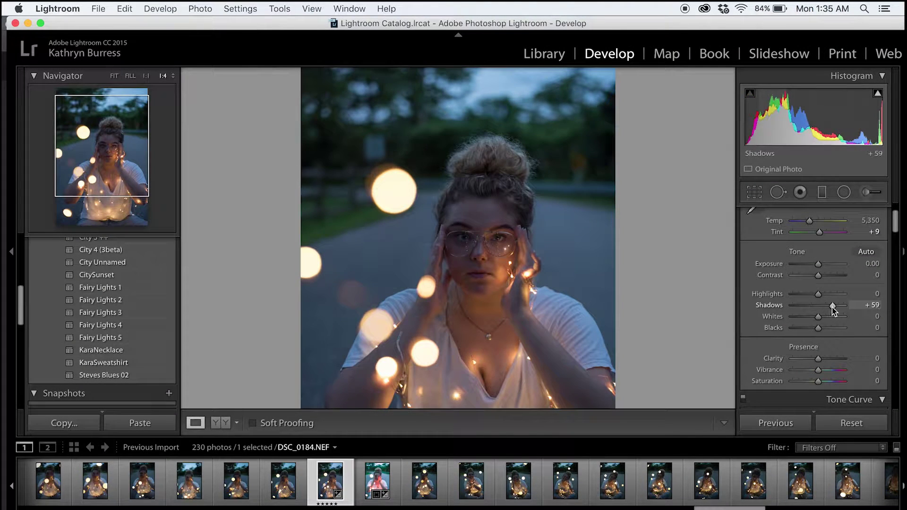
Step: Shape a custom point curve in the Tone Curve, and set Exposure +0.50 and Contrast +11
scroll(830, 328, "down", 8)
left_click_drag(796, 303, 795, 308)
left_click_drag(830, 272, 830, 265)
left_click_drag(864, 240, 828, 264)
scroll(809, 258, "up", 5)
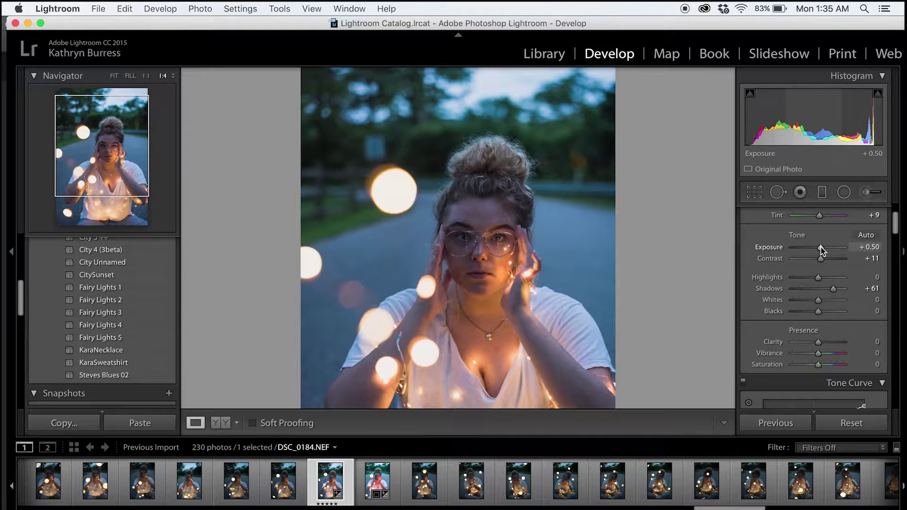
Step: Set HSL hue to Red +22, Orange +18 and Yellow −21, and saturation to Orange −15 and Yellow −15
scroll(831, 312, "down", 8)
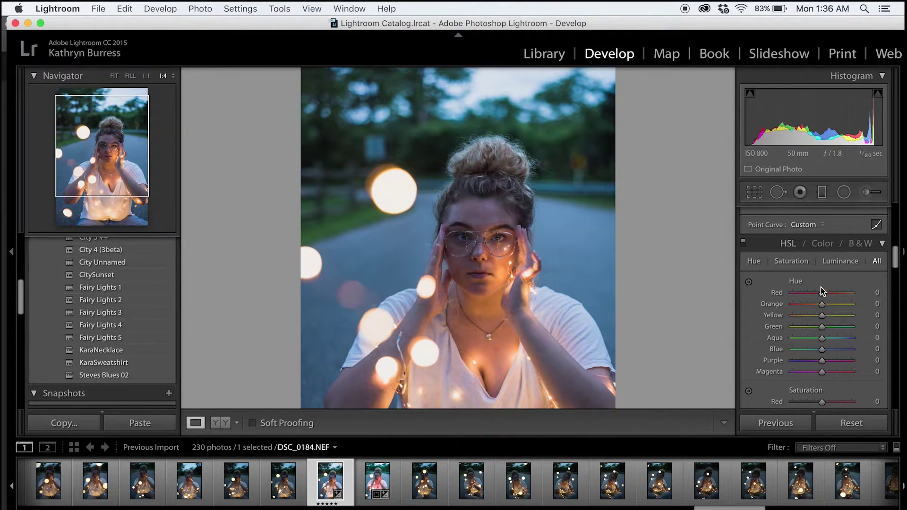
left_click_drag(827, 295, 827, 305)
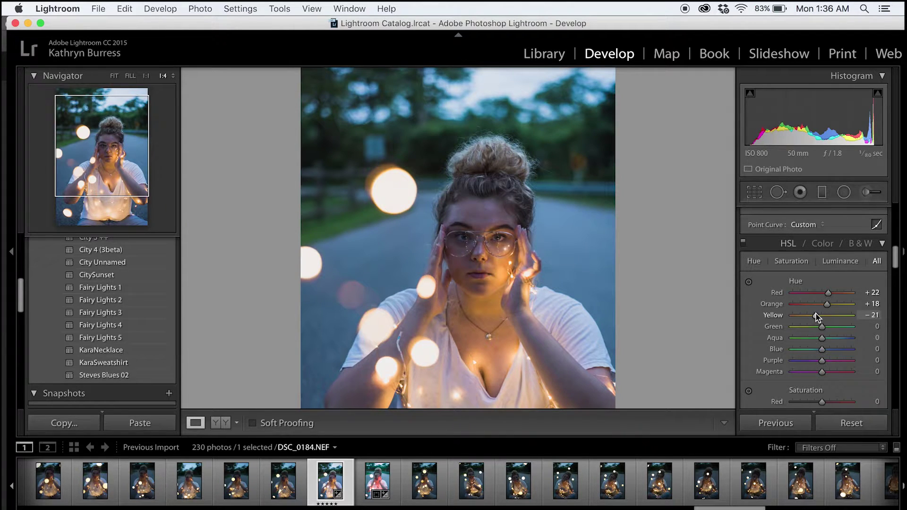
scroll(822, 349, "down", 5)
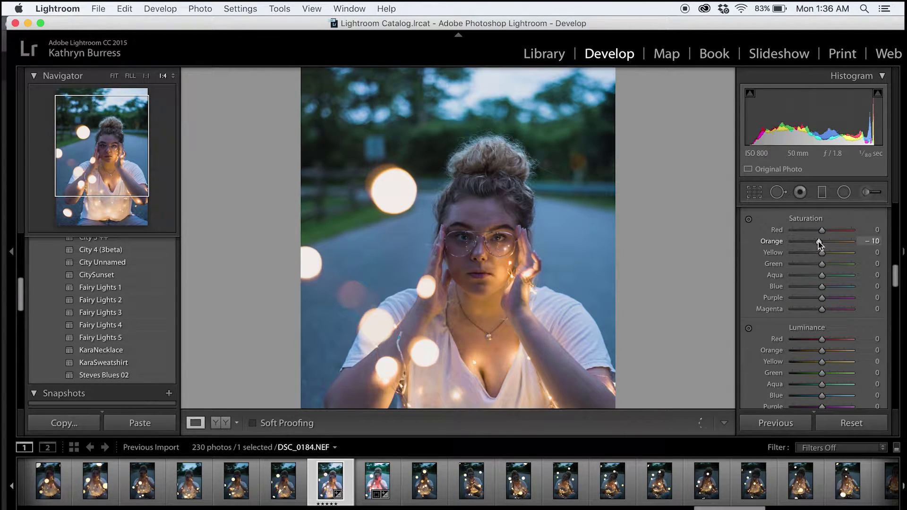
left_click_drag(822, 252, 815, 275)
Step: Set the HSL luminance values to Orange +22 and Yellow +33
scroll(820, 255, "up", 3)
scroll(831, 307, "down", 4)
left_click_drag(822, 349, 825, 361)
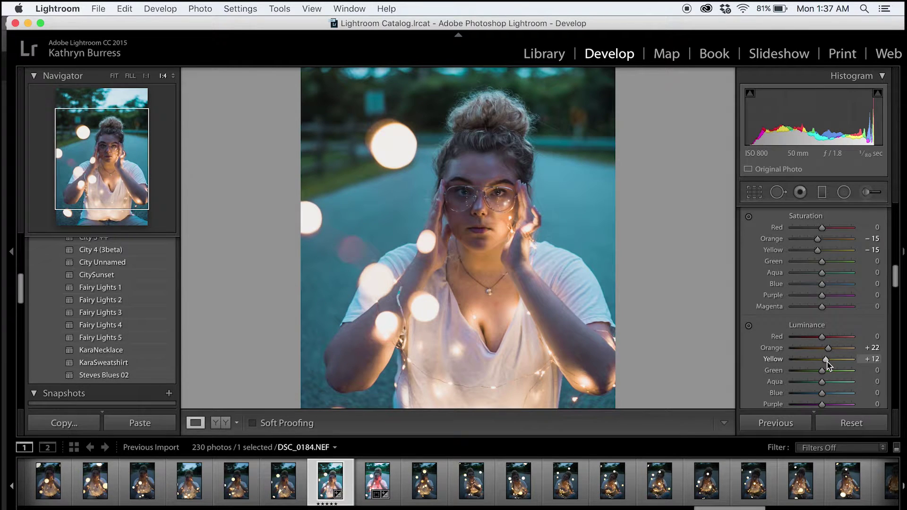
scroll(557, 319, "down", 1)
left_click_drag(828, 359, 830, 361)
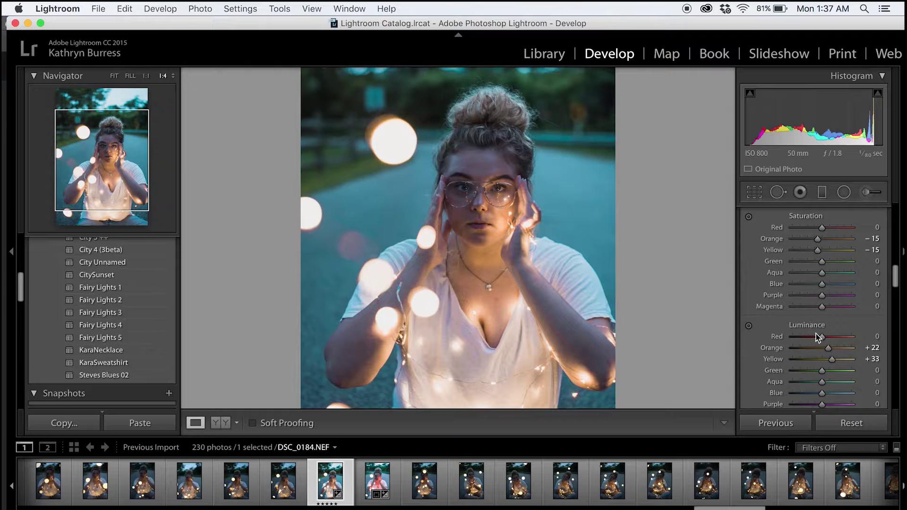
Step: Set the Blue luminance to +12, and the HSL saturation to Blue +15 and Purple −3
scroll(818, 363, "down", 1)
left_click_drag(821, 386, 826, 387)
mouse_move(821, 277)
left_mouse_down()
mouse_move(832, 279)
mouse_move(821, 288)
left_mouse_up()
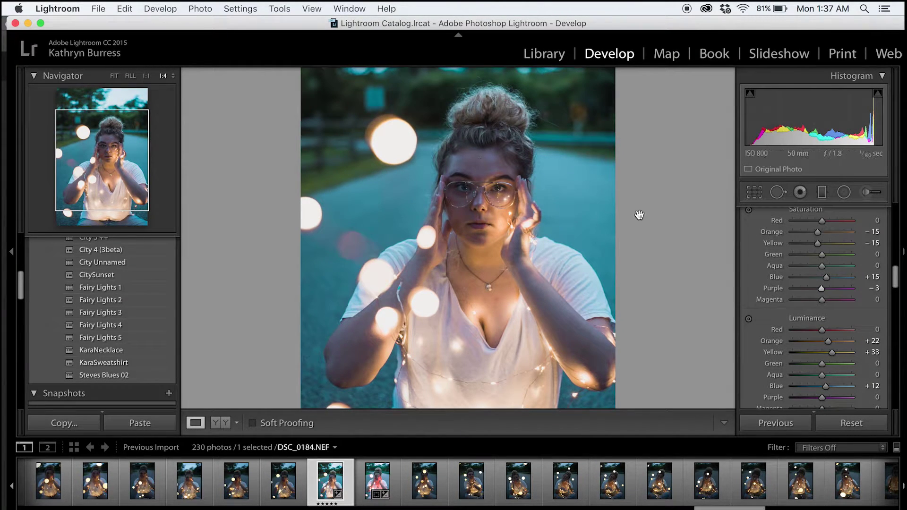
Step: Set split toning to highlights hue 332 and saturation 27, and shadows hue 138 and saturation 8
scroll(846, 293, "down", 5)
left_click_drag(795, 313, 838, 303)
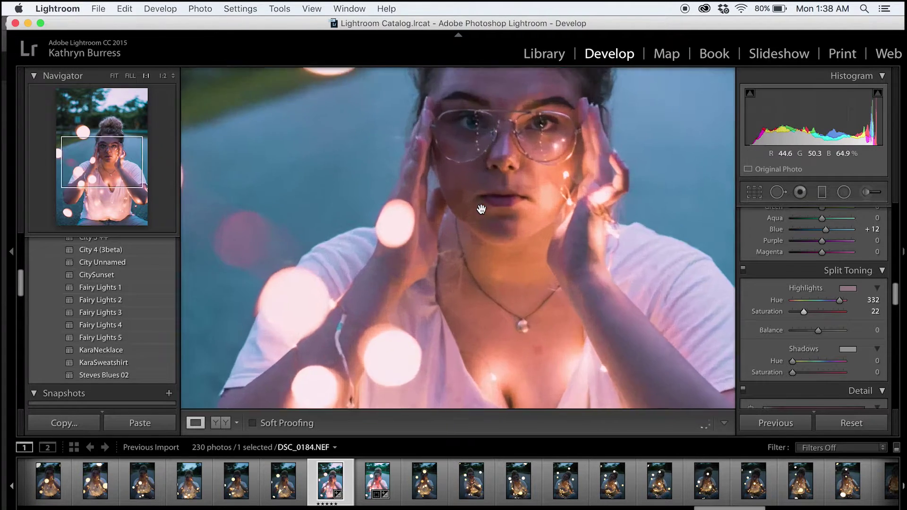
scroll(480, 209, "up", 2)
scroll(480, 209, "down", 3)
left_click(811, 362)
left_click_drag(792, 373, 796, 372)
key("super+minus")
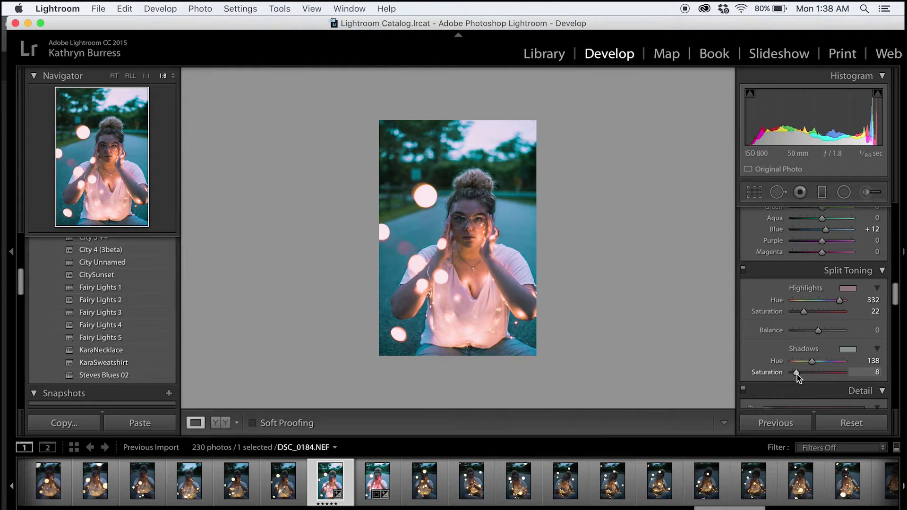
left_click_drag(807, 315, 808, 315)
Step: Raise the photo's Exposure to +0.80
scroll(818, 330, "up", 3)
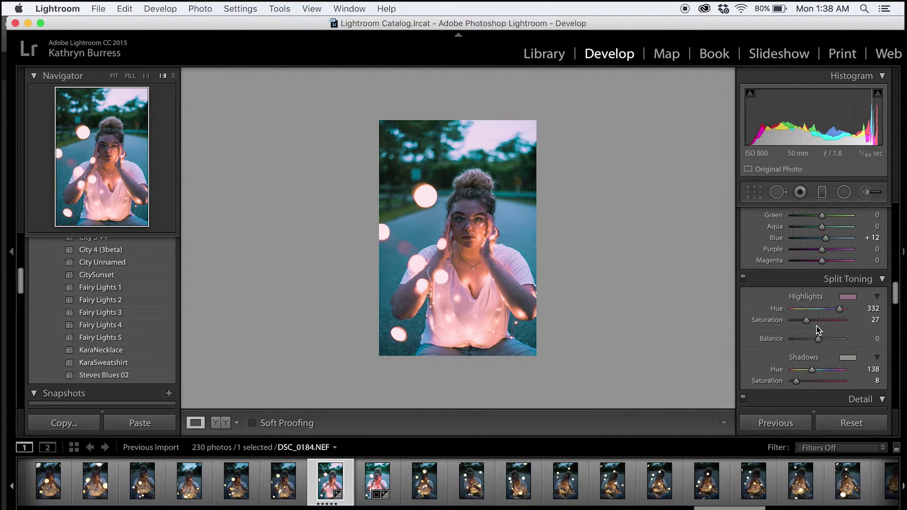
scroll(818, 330, "up", 10)
left_click_drag(820, 256, 821, 270)
Step: Straighten the photo by 0.33 and crop it tighter around the woman, keeping the original aspect ratio
key("super+equal")
left_click(750, 196)
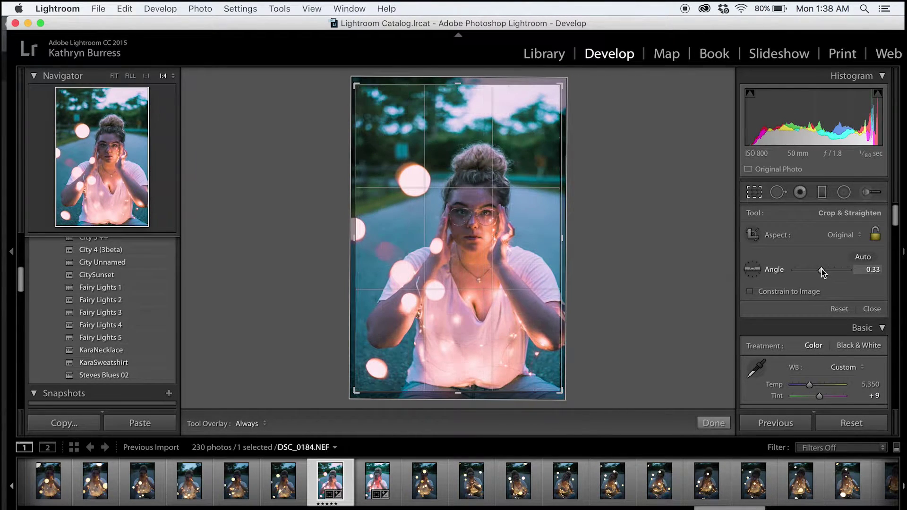
left_click_drag(356, 78, 369, 94)
left_click_drag(457, 160, 477, 165)
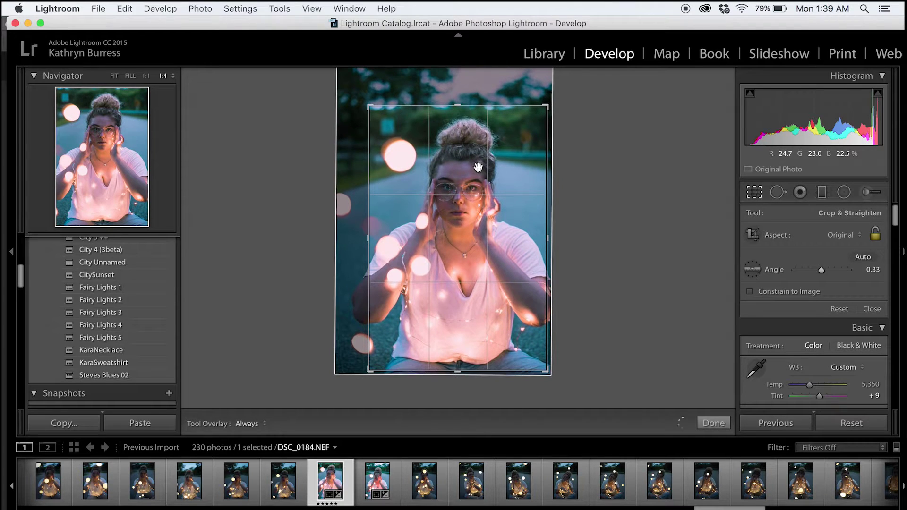
key("Return")
Step: Shift the photo slightly within the crop frame and apply the crop
scroll(803, 350, "down", 15)
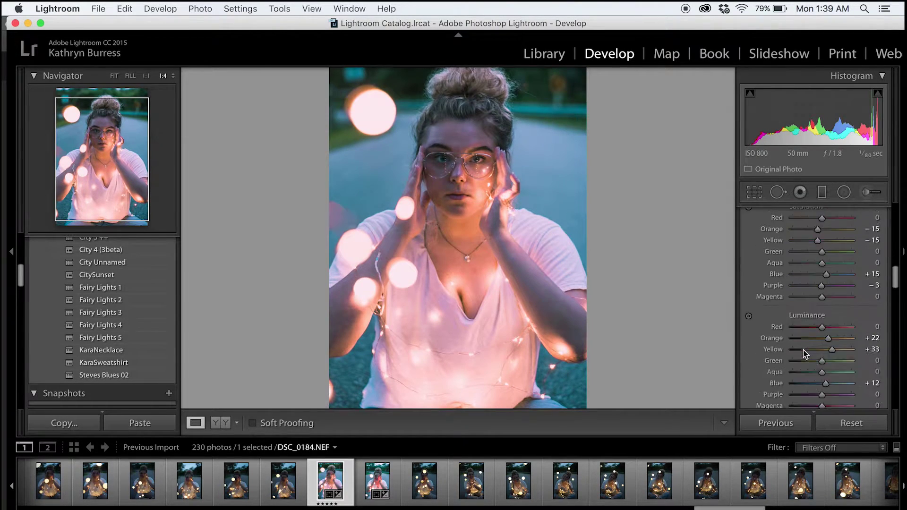
left_click_drag(803, 350, 809, 349)
key("r")
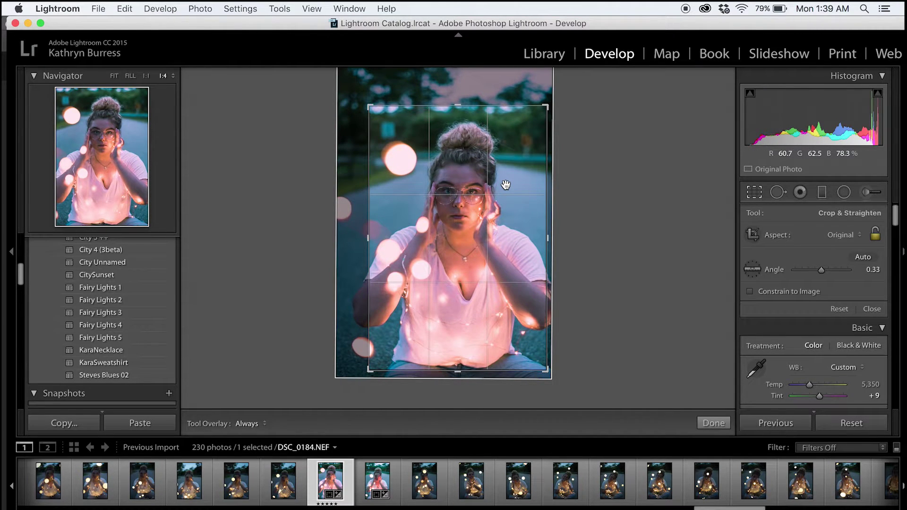
key("Return")
Step: Paint over both irises with the Adjustment Brush at exposure 1.00
left_click(460, 219)
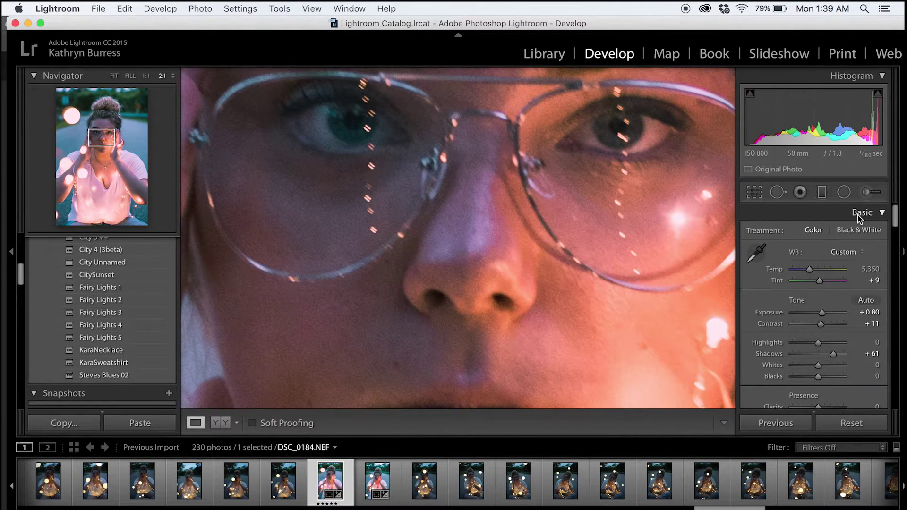
left_click(869, 193)
left_click(623, 133)
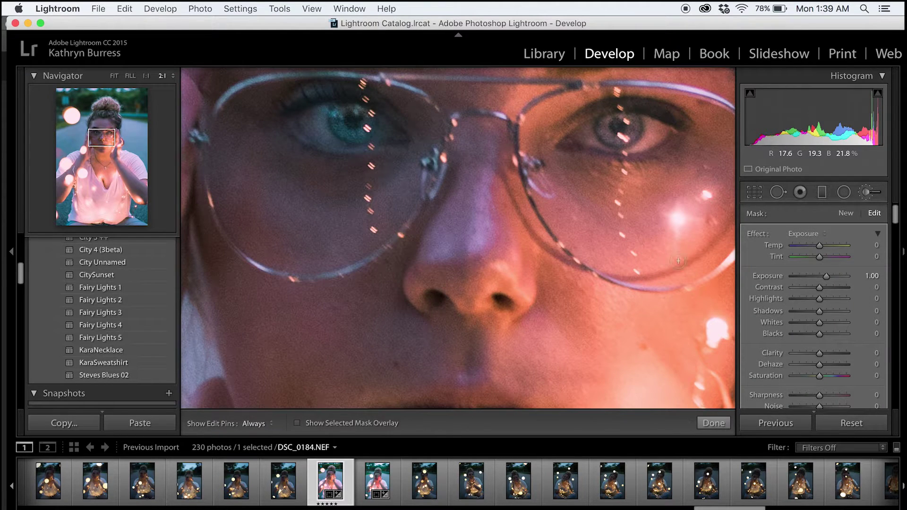
Step: Set the eye brush adjustment to Temp −9, Exposure 0.84, Clarity 26 and Saturation −100
key("super+minus")
left_click_drag(826, 276, 820, 276)
scroll(829, 404, "down", 1)
left_click_drag(818, 345, 824, 346)
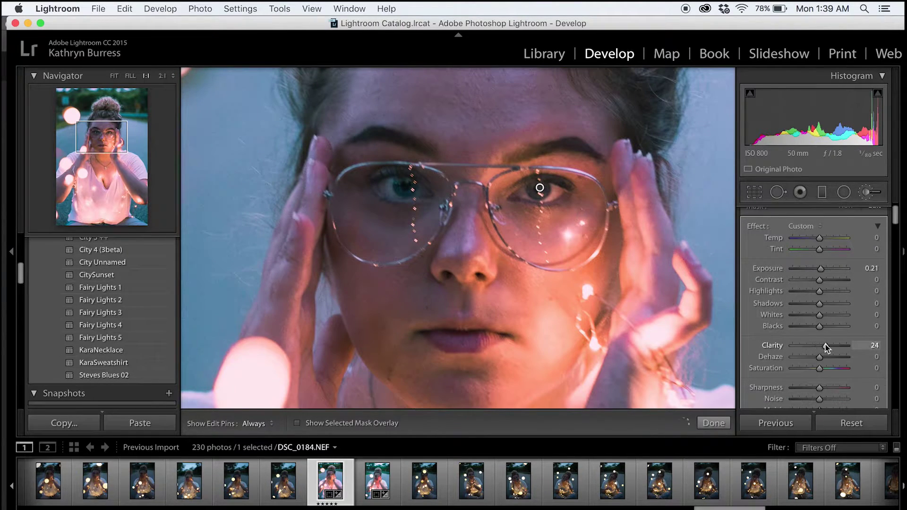
left_click_drag(820, 268, 825, 269)
left_click_drag(819, 238, 817, 239)
scroll(815, 302, "down", 1)
left_click_drag(819, 361, 810, 361)
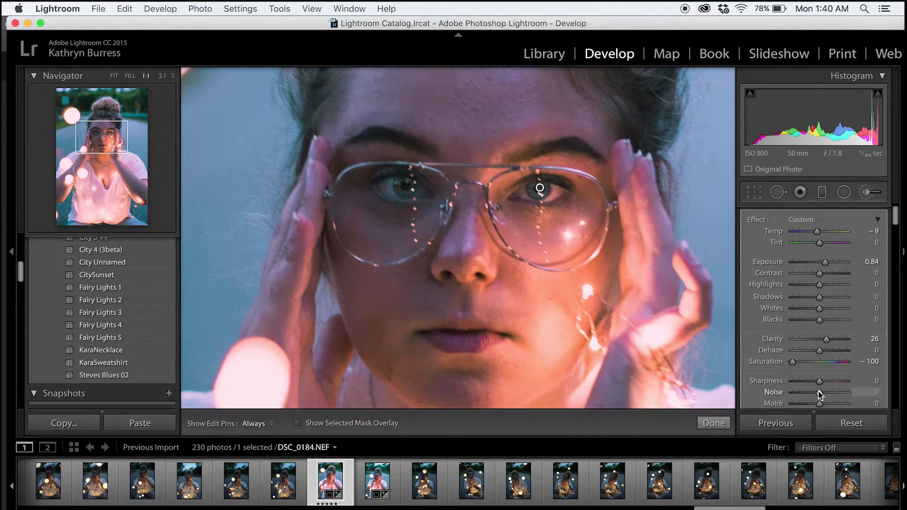
Step: Finish the eye adjustment and clone the large light orb onto the photo's edge beside the woman at 28 opacity, using Spot Removal
left_click(713, 422)
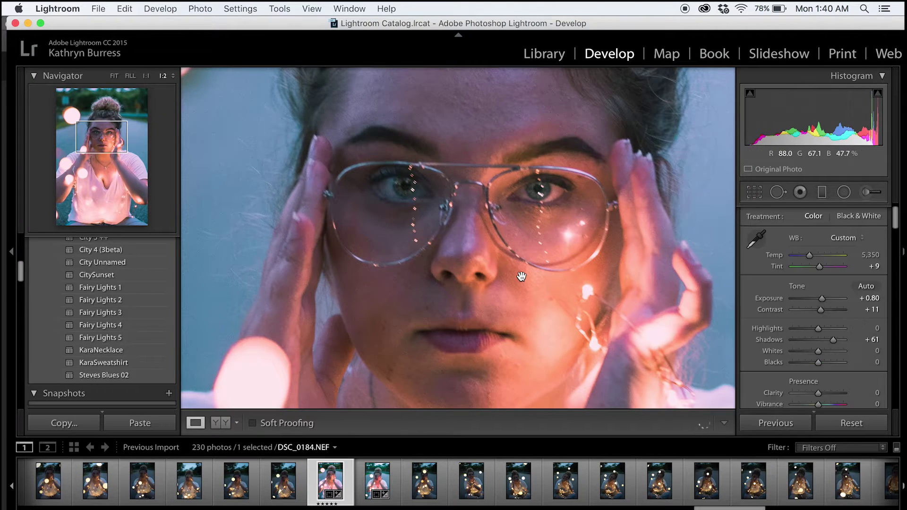
key("z")
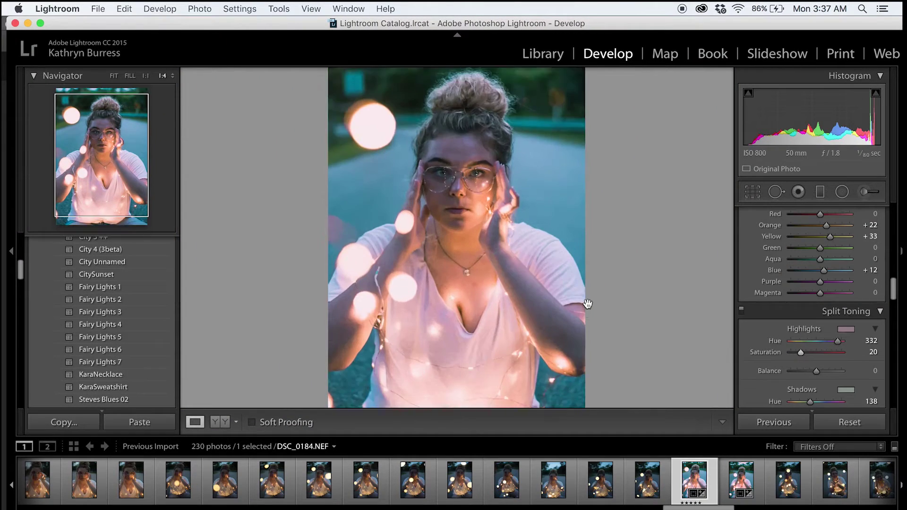
key("super+minus")
key("q")
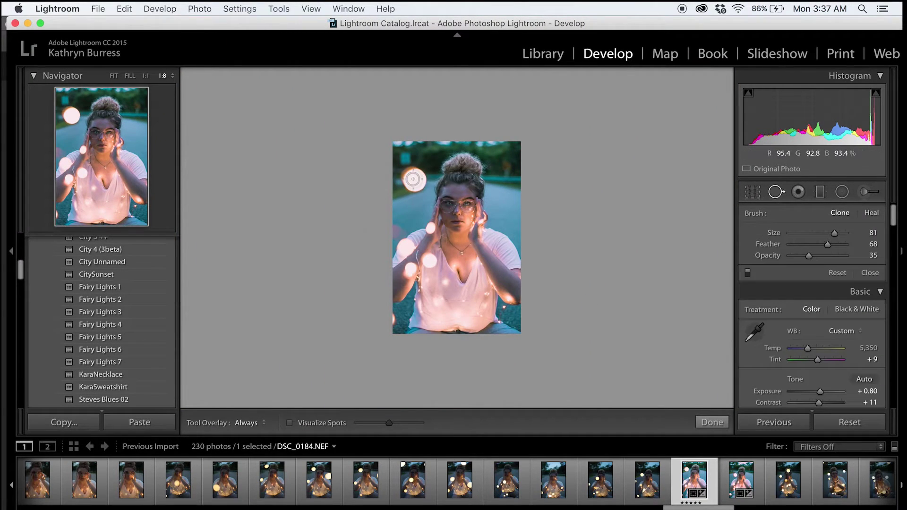
left_click(413, 180)
left_click_drag(502, 156, 513, 227)
mouse_move(808, 255)
left_mouse_down()
mouse_move(863, 265)
mouse_move(805, 256)
left_mouse_up()
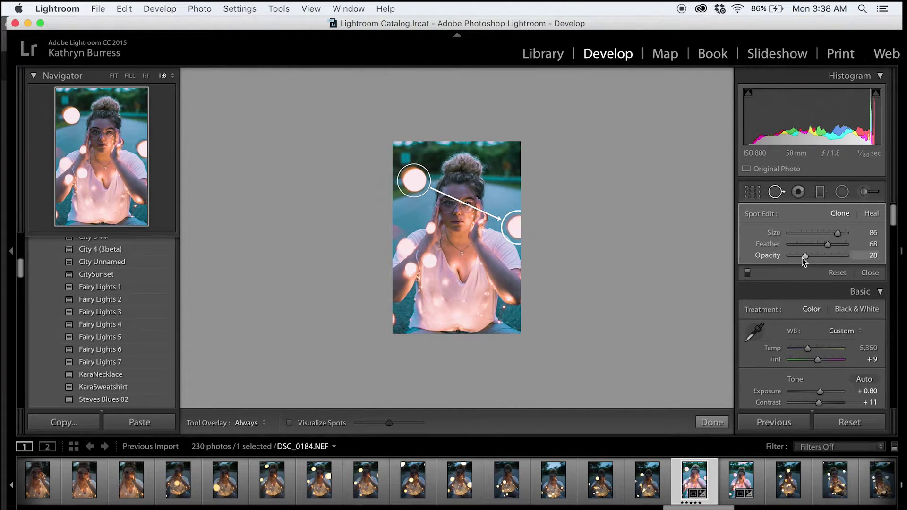
Step: Move the cloned edge orb lower toward the woman's shoulder and reduce its spot size to 83
left_click_drag(514, 229, 514, 242)
left_click_drag(838, 233, 837, 234)
left_click(775, 191)
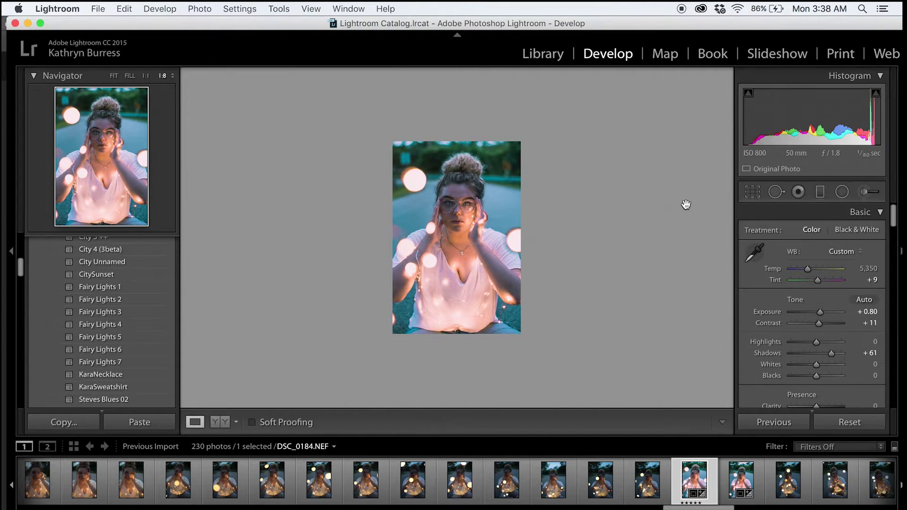
left_click(768, 197)
left_click_drag(837, 233, 835, 235)
key("q")
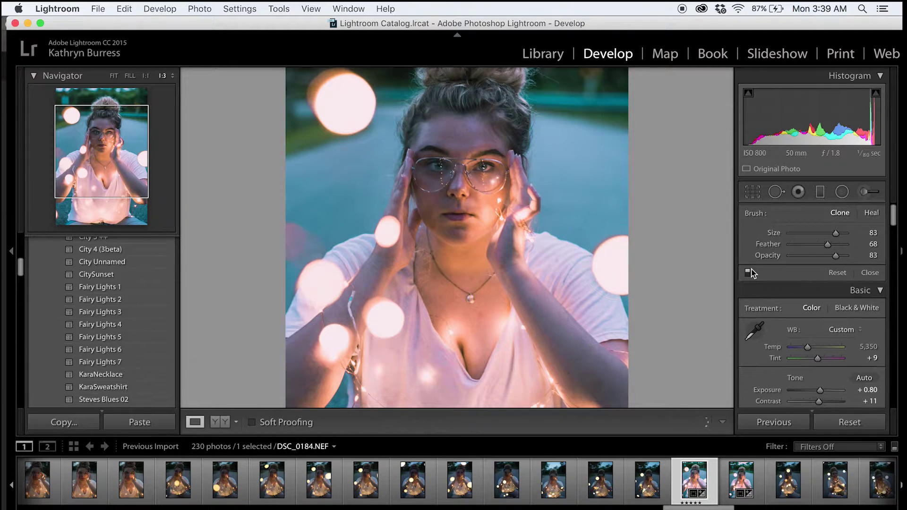
Step: Clone the chest light orb beside the woman's temple, fade it with a much lower opacity and shift it slightly down
key("super+minus")
key("super+minus")
key("super+equal")
key("q")
left_click(512, 149)
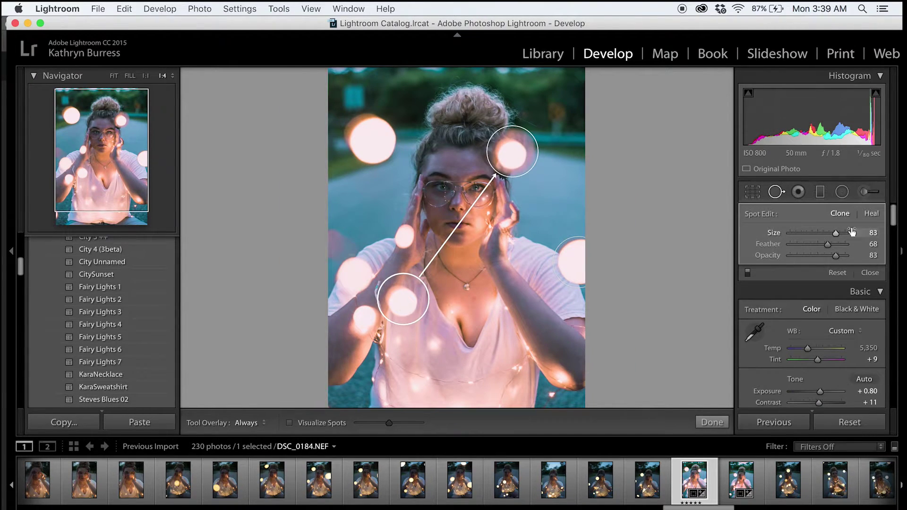
left_click_drag(836, 255, 789, 259)
left_click_drag(513, 158, 514, 171)
key("q")
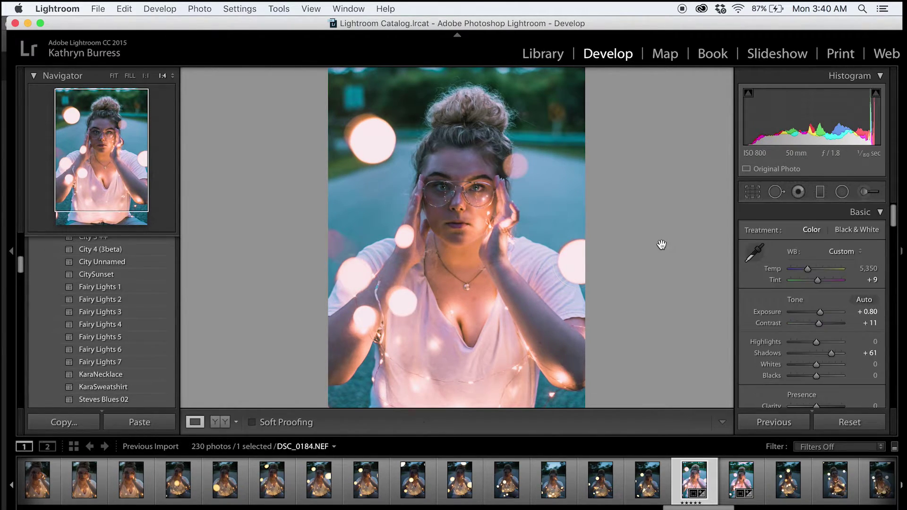
Step: Clone another faint light orb into the background beside the woman's raised hand and slightly reduce its spot size
key("q")
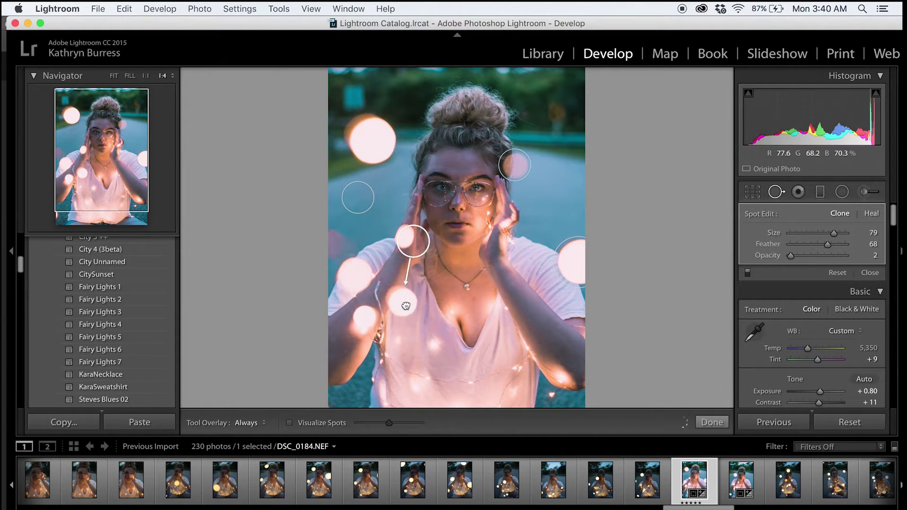
mouse_move(431, 353)
left_mouse_down()
mouse_move(439, 354)
mouse_move(360, 197)
mouse_move(375, 206)
left_mouse_up()
left_click_drag(834, 233, 833, 233)
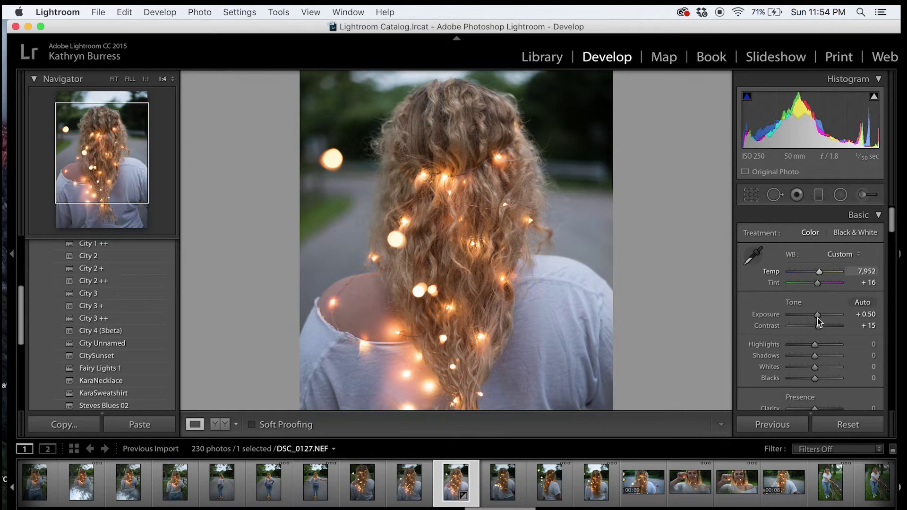
Step: Set Clarity to +10, Vibrance to +21 and Saturation to +8 on DSC_0127.NEF
scroll(816, 319, "down", 5)
left_click_drag(814, 279, 818, 279)
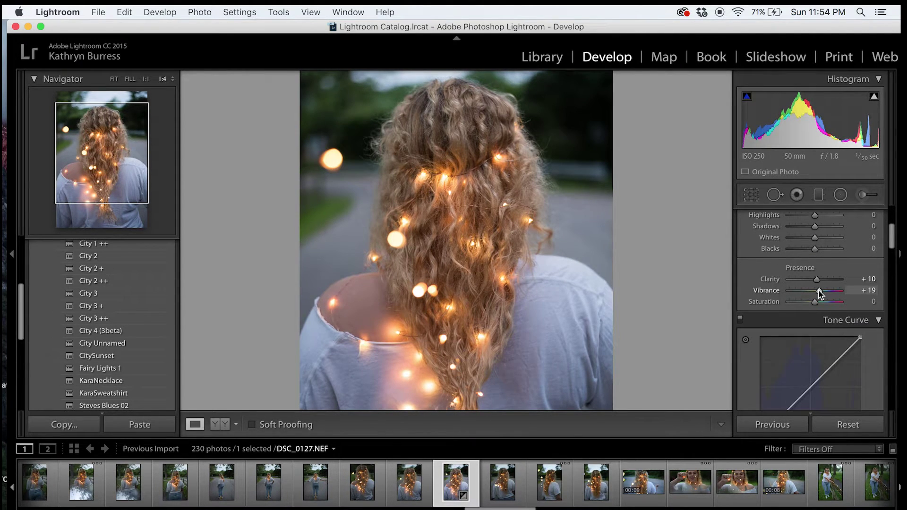
Step: Raise the upper midtones of the RGB tone curve and lower its white endpoint
scroll(819, 293, "down", 3)
left_click_drag(799, 316, 822, 292)
mouse_move(860, 258)
left_mouse_down()
mouse_move(849, 257)
mouse_move(860, 263)
left_mouse_up()
left_click(415, 210)
key("super+equal")
Step: Anchor the midtones of the Blue channel tone curve and lift its black endpoint
left_click(830, 371)
left_click(832, 398)
left_click_drag(787, 330, 799, 319)
mouse_move(760, 357)
left_mouse_down()
mouse_move(755, 344)
mouse_move(760, 354)
left_mouse_up()
key("super+minus")
key("super+equal")
Step: Set the HSL Blue saturation to −83
scroll(819, 330, "down", 5)
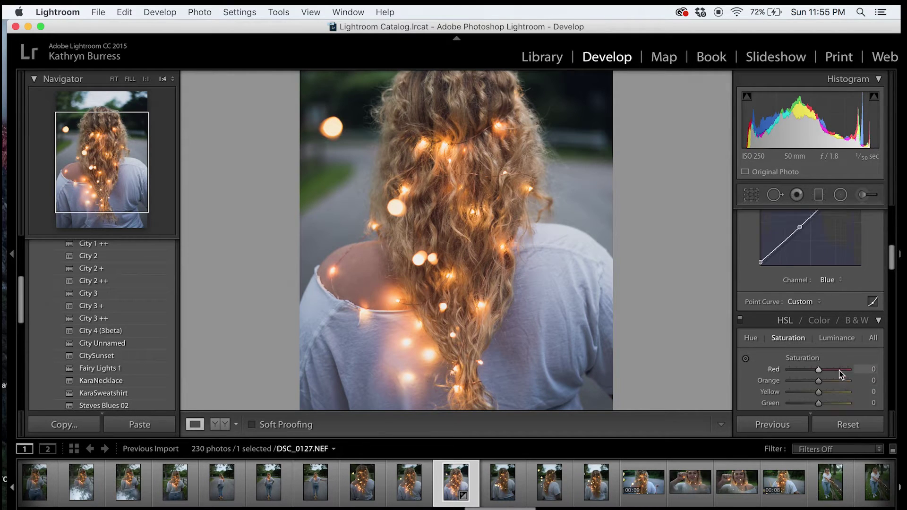
scroll(819, 353, "up", 1)
left_click_drag(819, 378, 794, 378)
left_click(787, 290)
key("super+minus")
key("super+equal")
key("super+equal")
key("super+minus")
Step: Set the HSL Yellow luminance to +60, leaving Orange luminance at 0
left_click(836, 291)
left_click_drag(818, 345, 837, 347)
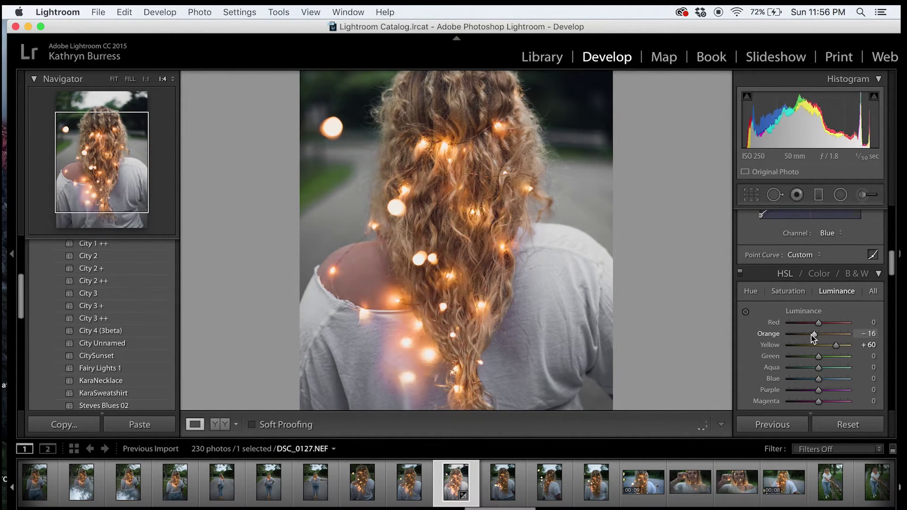
key("super+minus")
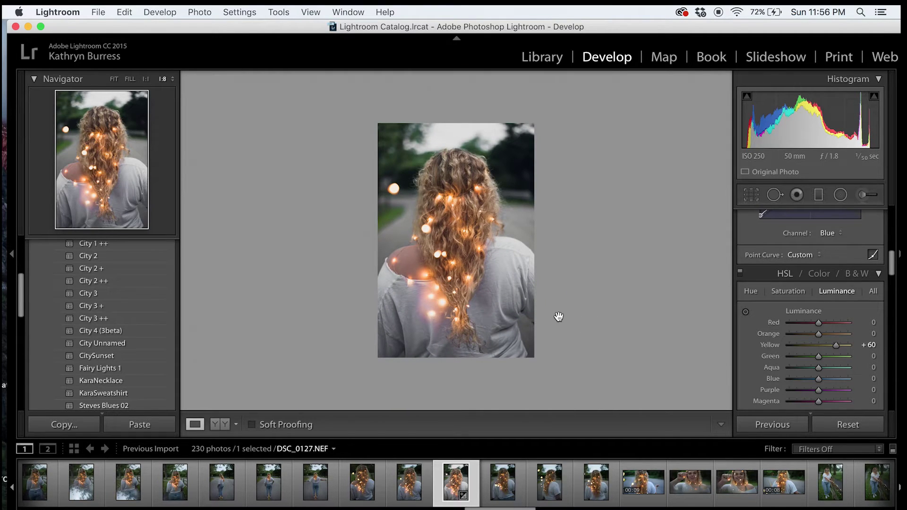
Step: Set the HSL saturation to −75 for Green and −36 for Blue
left_click(788, 291)
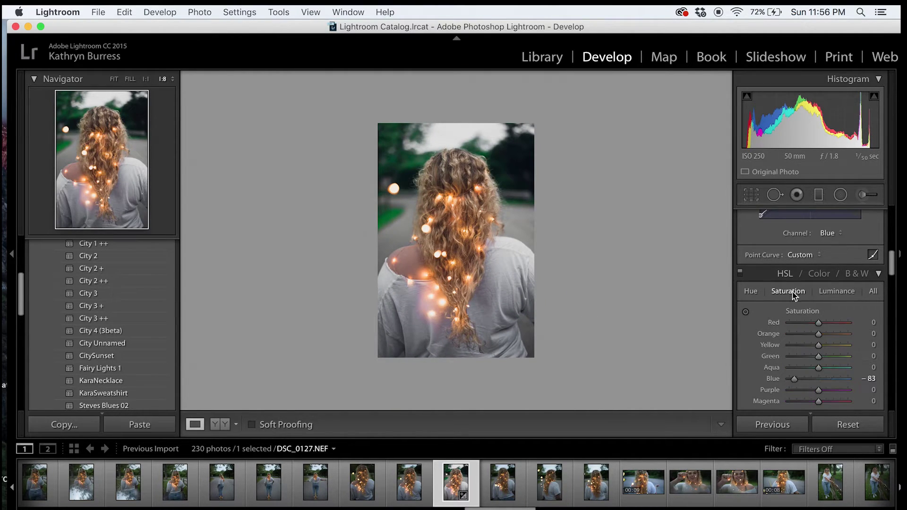
left_click(621, 325)
left_click_drag(794, 379, 808, 379)
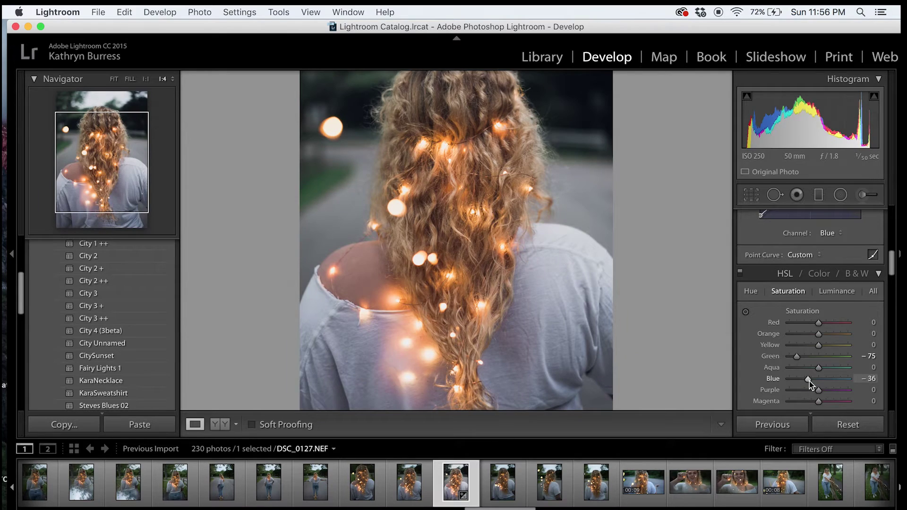
left_click(615, 310)
Step: Set the HSL hues to Red −38, Orange 0, Yellow −49 and Green +58
left_click(751, 291)
mouse_move(817, 334)
left_mouse_down()
mouse_move(794, 332)
mouse_move(813, 336)
left_mouse_up()
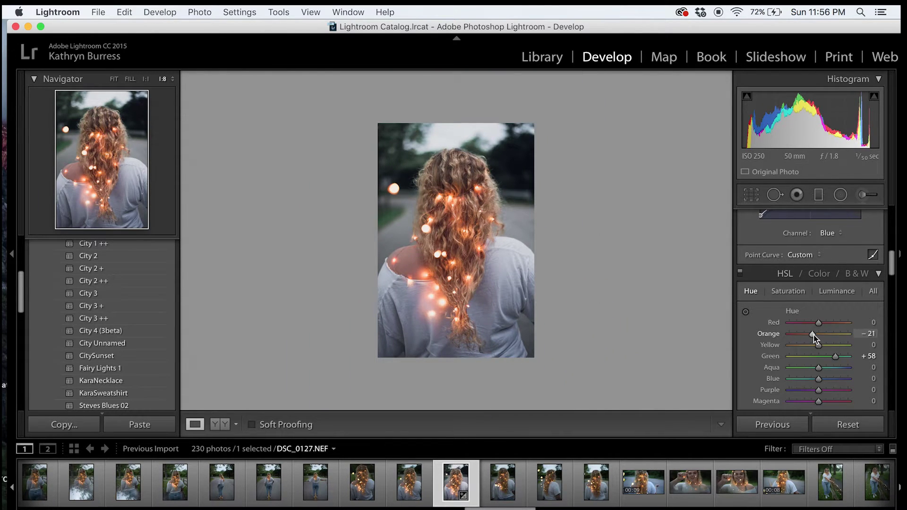
mouse_move(819, 335)
left_mouse_down()
mouse_move(827, 333)
mouse_move(808, 323)
mouse_move(822, 334)
left_mouse_up()
key("z")
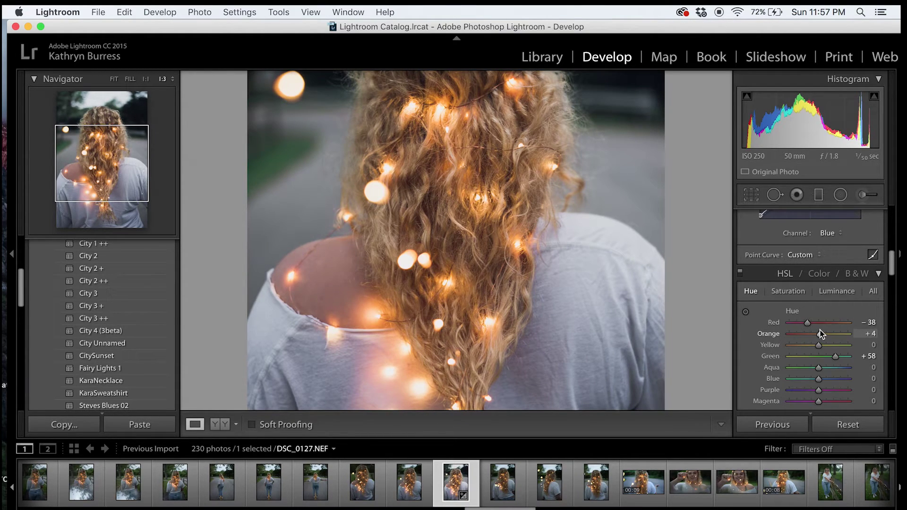
key("super+minus")
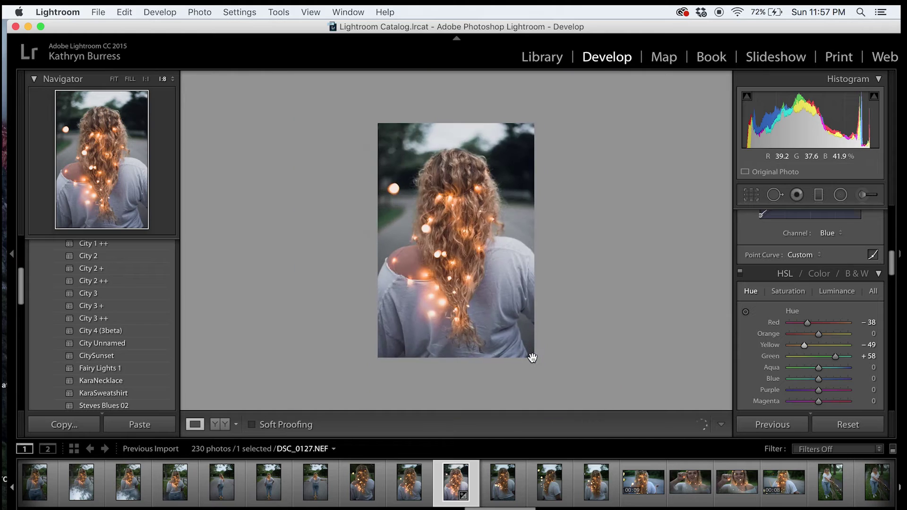
Step: Set the HSL luminance to +10 for Orange and +5 for Blue
left_click(824, 291)
left_click_drag(820, 334, 822, 334)
key("super+minus")
left_click_drag(818, 379, 821, 379)
key("super+equal")
key("super+equal")
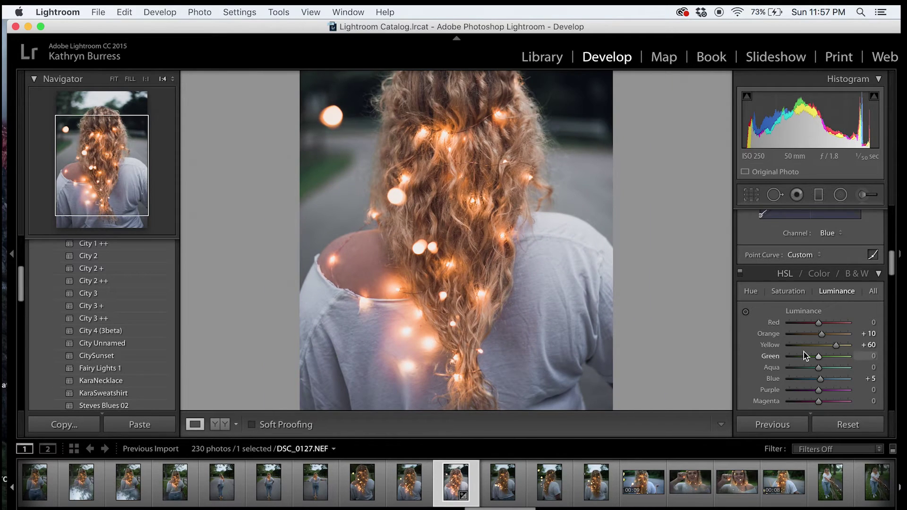
Step: Split-tone the highlights with hue 164 and saturation 15, and the shadows with hue 340 and saturation 10
scroll(804, 352, "down", 5)
key("super+minus")
left_click(461, 241)
scroll(819, 367, "down", 3)
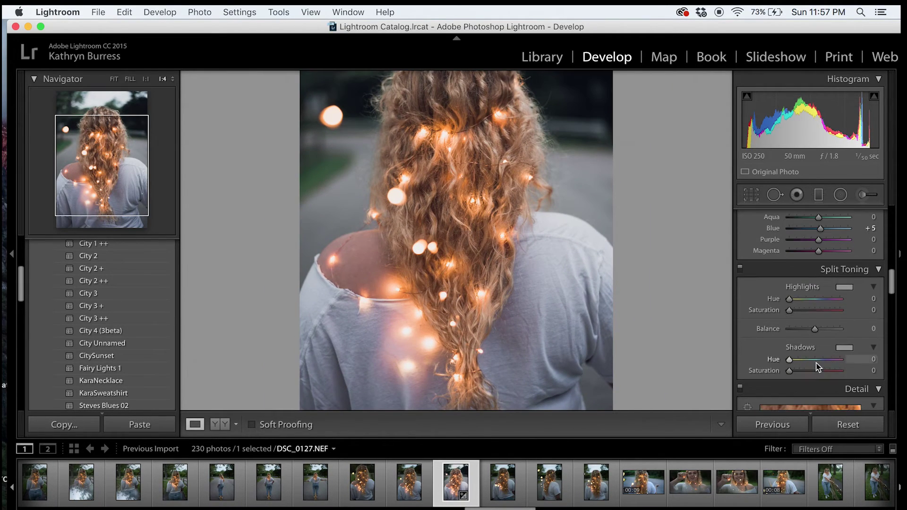
left_click_drag(791, 372, 793, 372)
mouse_move(789, 299)
left_mouse_down()
mouse_move(811, 300)
mouse_move(797, 310)
left_mouse_up()
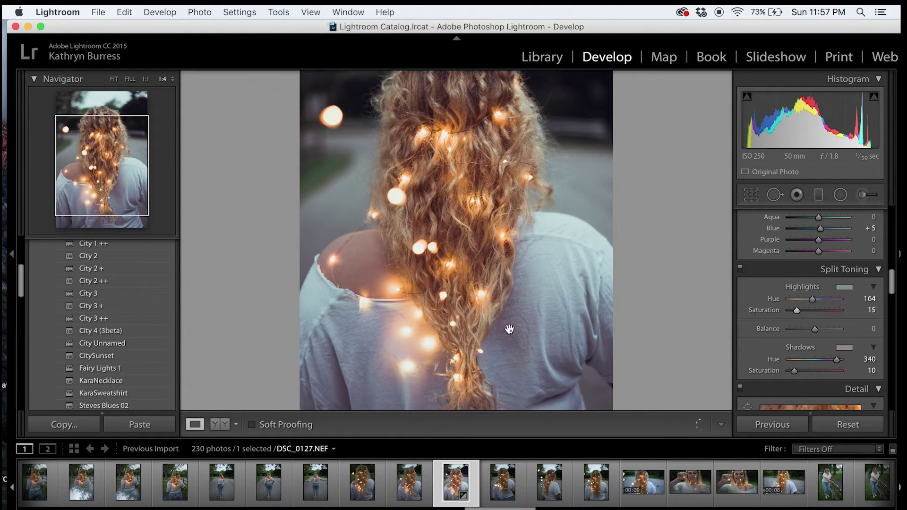
Step: Set the sharpening amount to 58
scroll(812, 390, "down", 5)
key("super+minus")
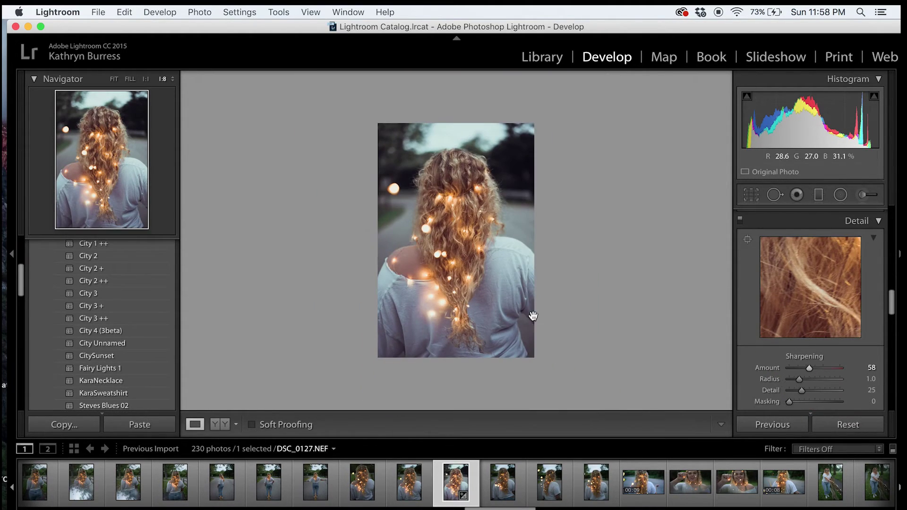
Step: Set the basic tone values to Highlights +31, Shadows −35 and Whites +11
scroll(803, 302, "up", 10)
left_click_drag(814, 270, 817, 316)
scroll(791, 302, "up", 3)
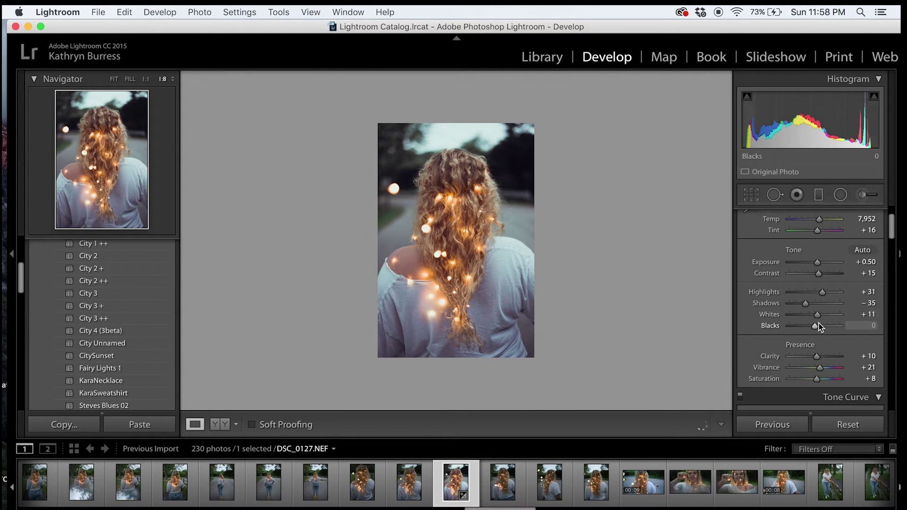
Step: Return the tone curve to the RGB channel, lift its black endpoint to about 12.2% and pull the lower midtone point down
scroll(812, 328, "down", 10)
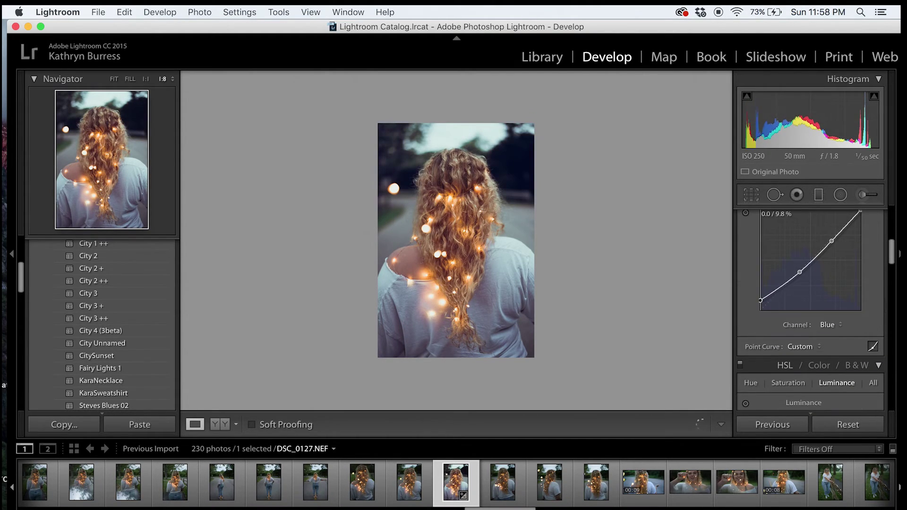
left_click(831, 326)
left_click(826, 296)
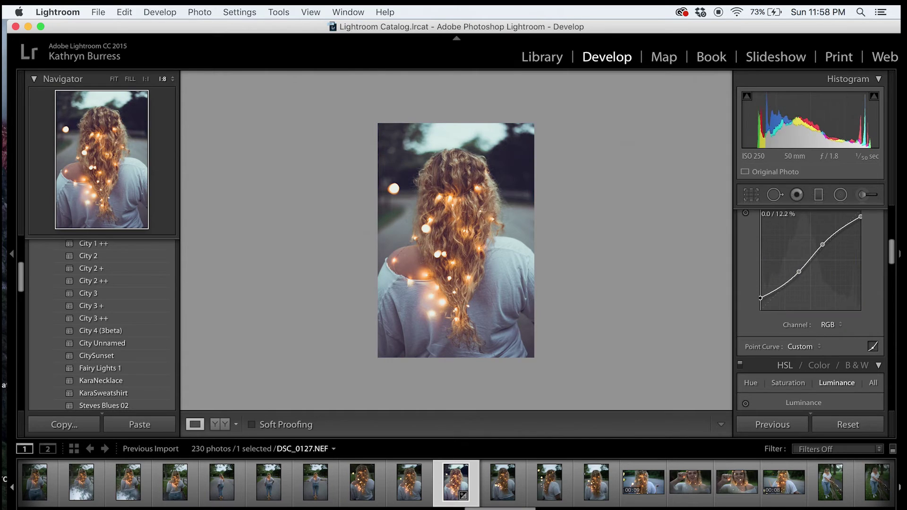
left_click(484, 267)
left_click_drag(798, 273, 793, 299)
scroll(820, 325, "down", 10)
scroll(820, 325, "up", 4)
scroll(540, 296, "down", 3)
scroll(540, 295, "up", 2)
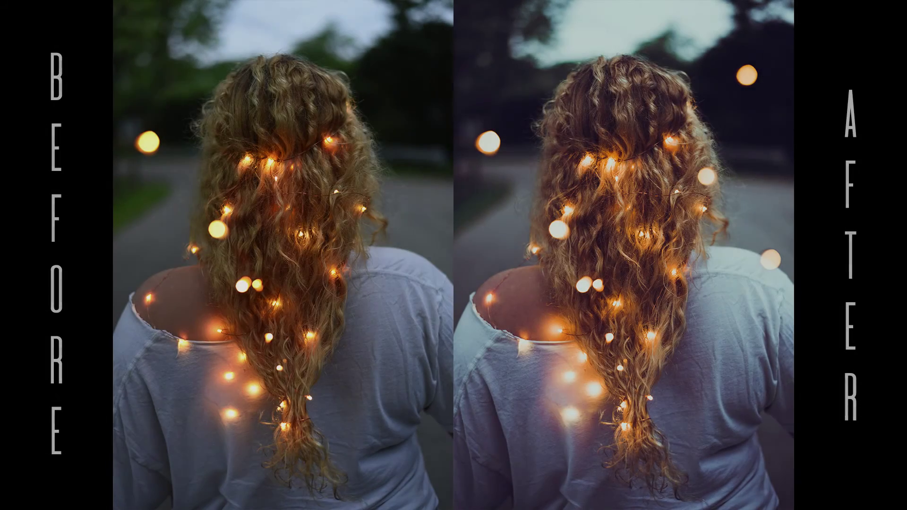